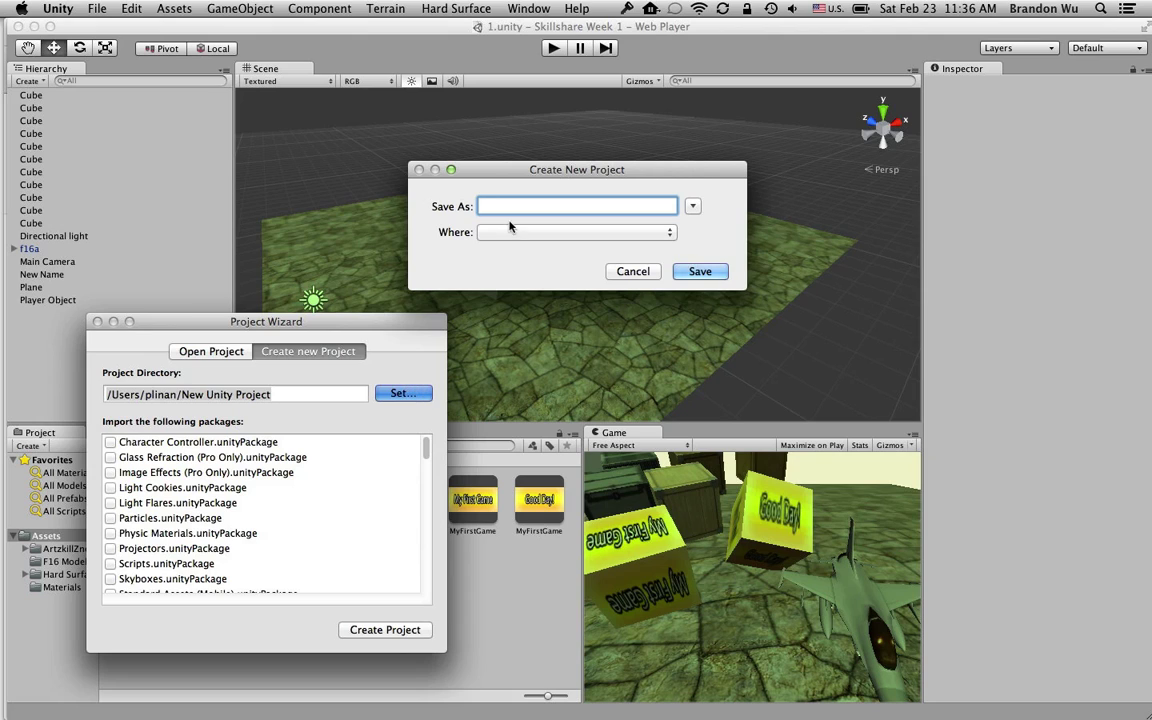
Create a new project named "Skillshare Week 2" in the Documents folder without any packages selected for import
{"action": "type", "text": "Skillsha"}
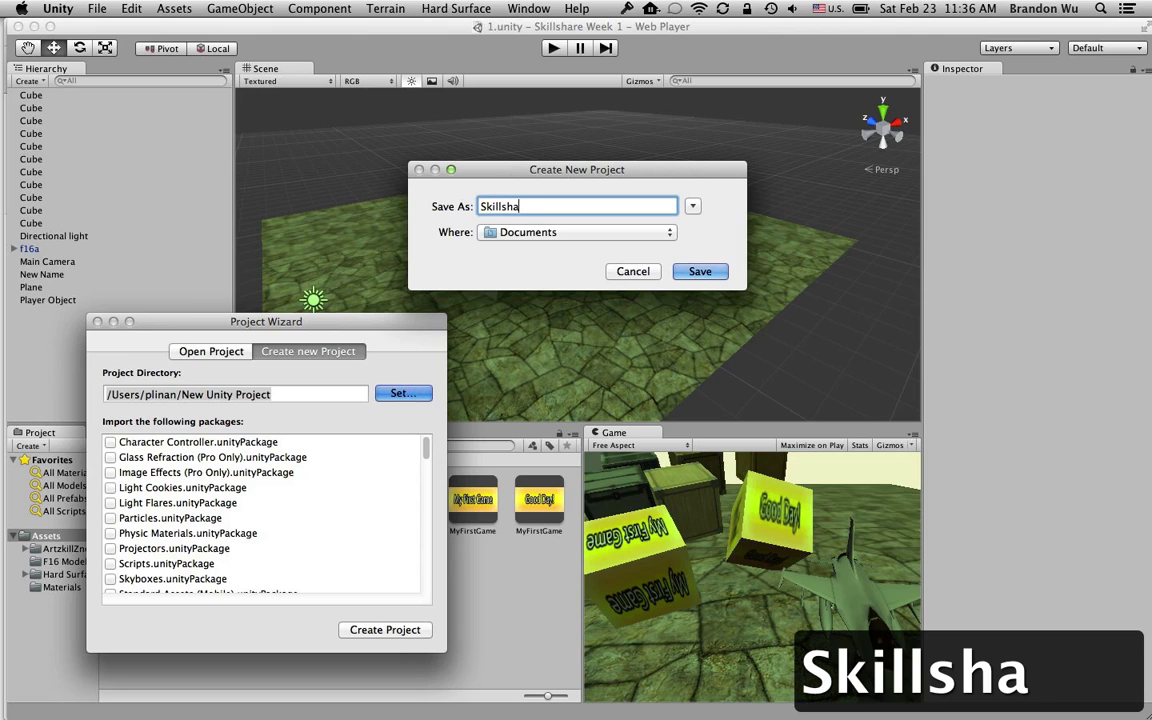
{"action": "type", "text": "re Week 2"}
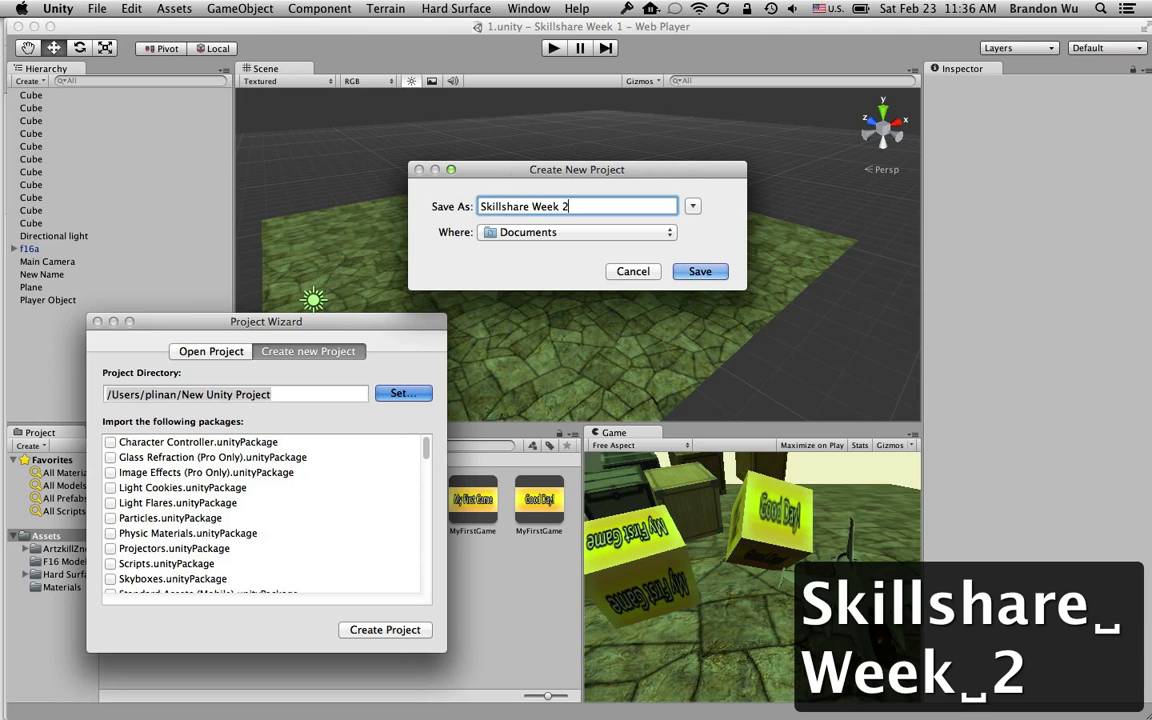
{"action": "left_click", "coordinate": [700, 271]}
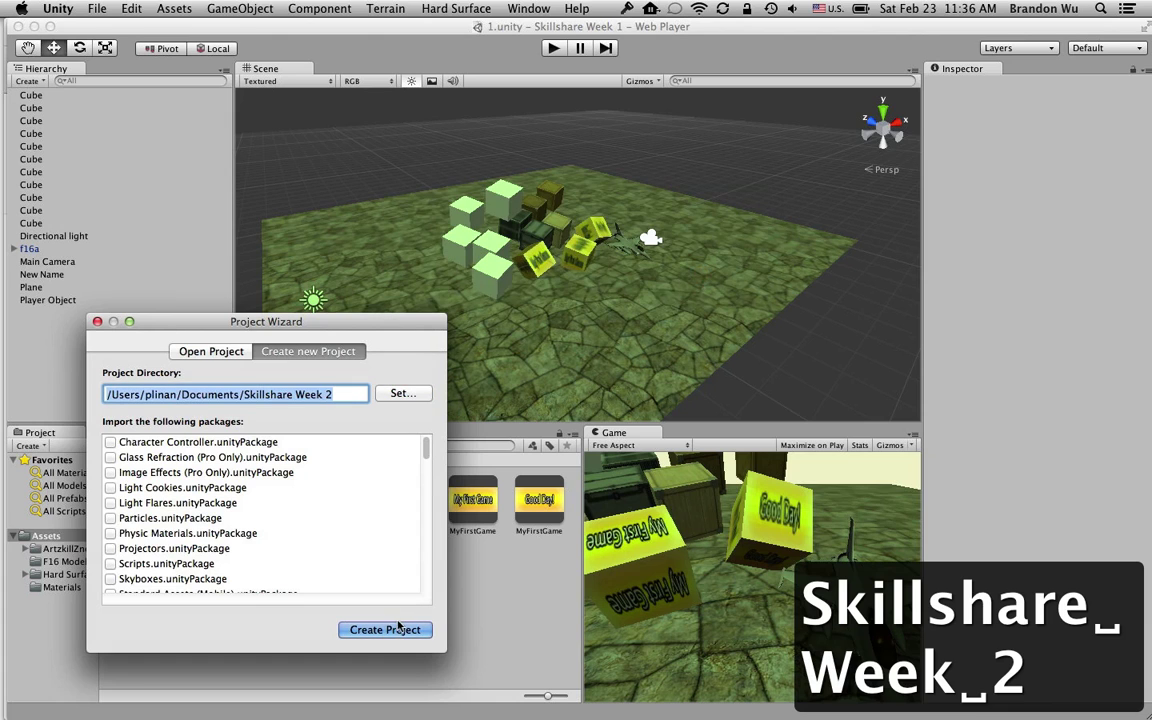
{"action": "scroll", "coordinate": [430, 445], "scroll_direction": "down", "scroll_amount": 5}
{"action": "scroll", "coordinate": [438, 447], "scroll_direction": "up", "scroll_amount": 5}
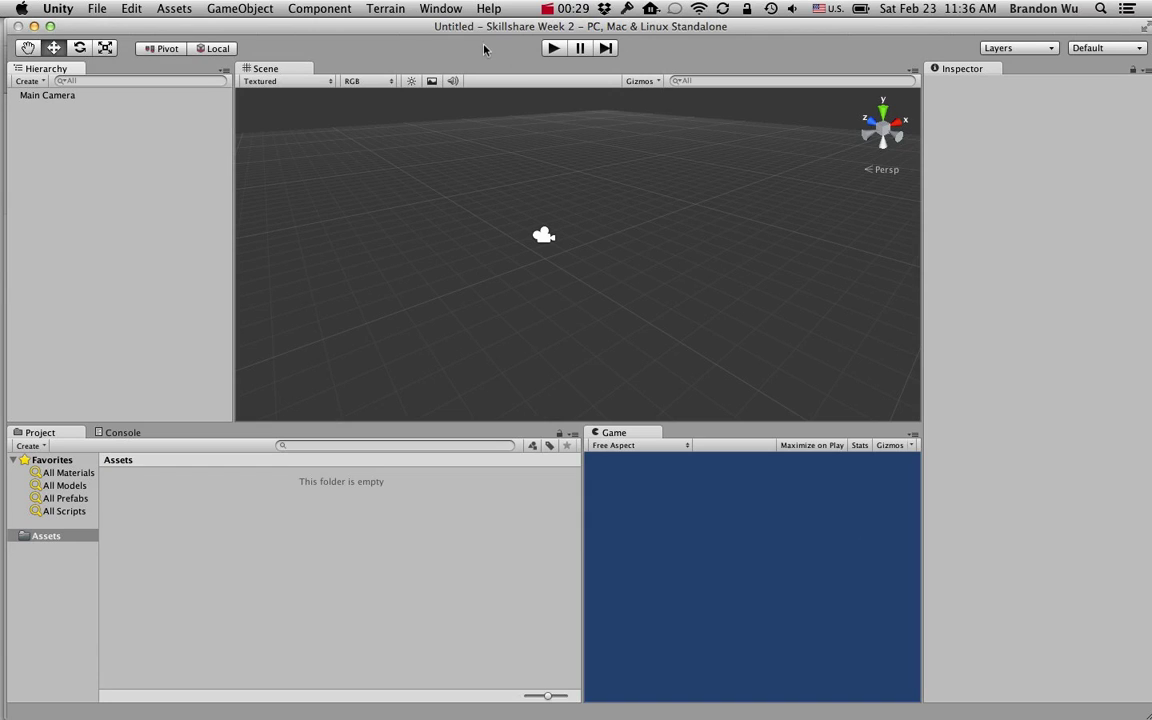
Open the custom package PlaymakerStudent.unitypackage from the PlayMaker 1.5 folder on the desktop for import
{"action": "mouse_move", "coordinate": [500, 31]}
{"action": "left_mouse_down"}
{"action": "mouse_move", "coordinate": [477, 42]}
{"action": "mouse_move", "coordinate": [509, 29]}
{"action": "mouse_move", "coordinate": [494, 30]}
{"action": "left_mouse_up"}
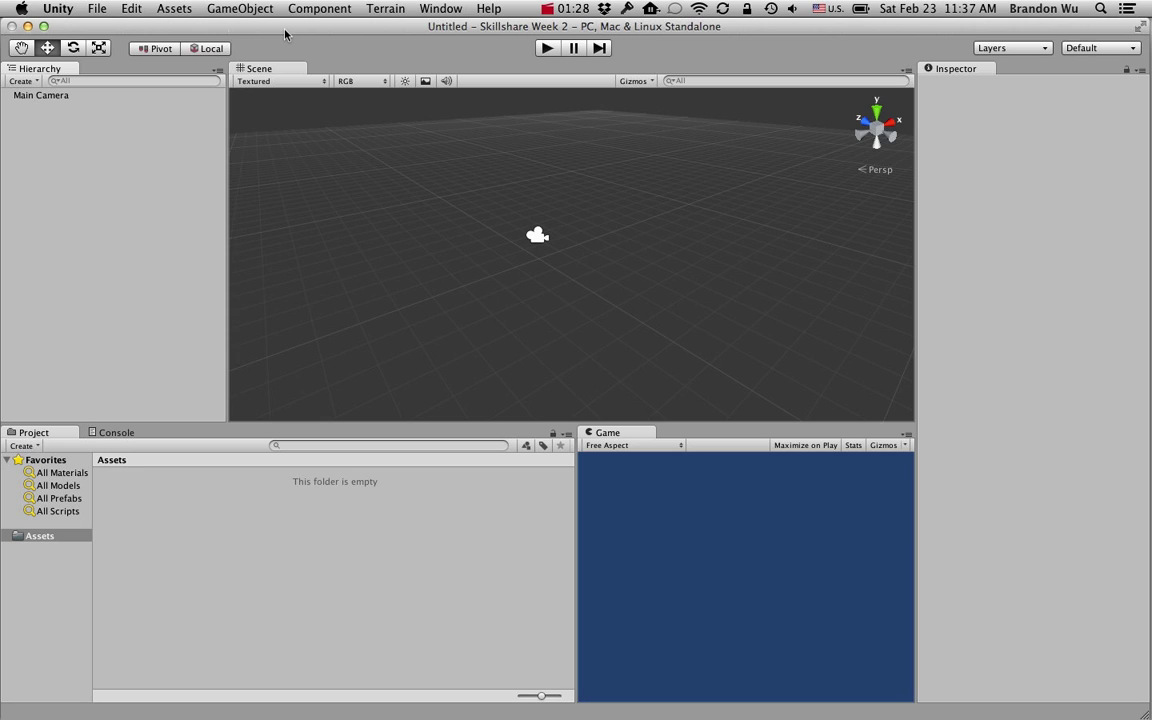
{"action": "left_click", "coordinate": [229, 9]}
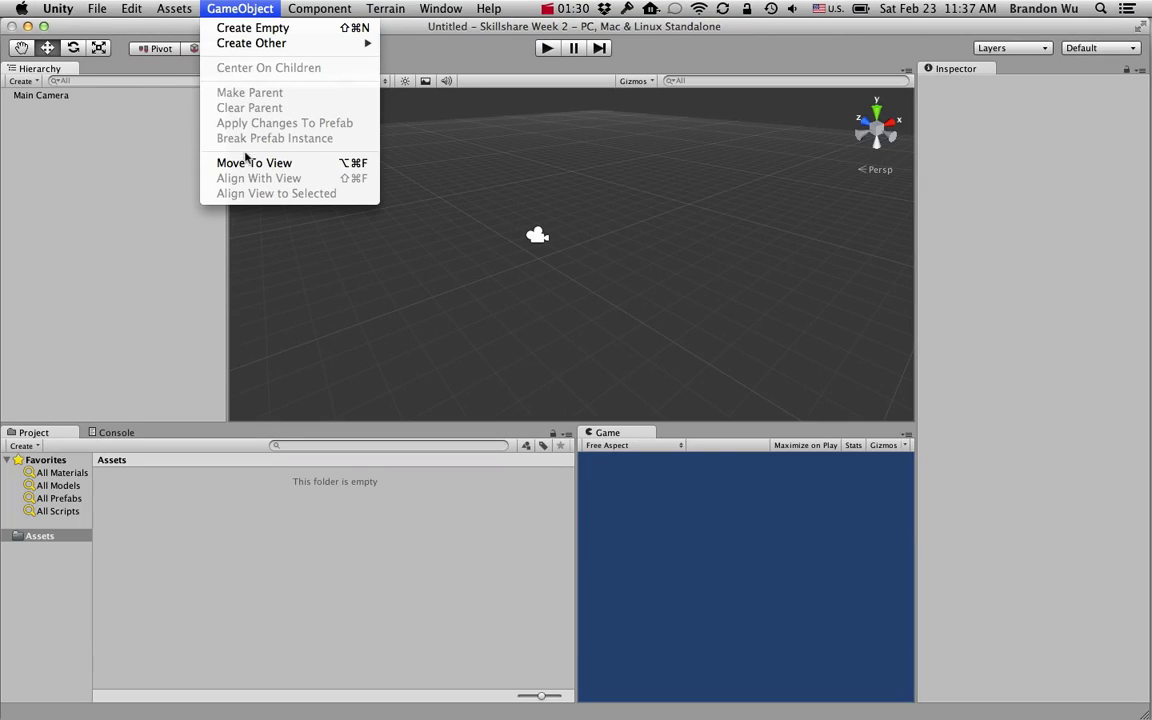
{"action": "mouse_move", "coordinate": [174, 9]}
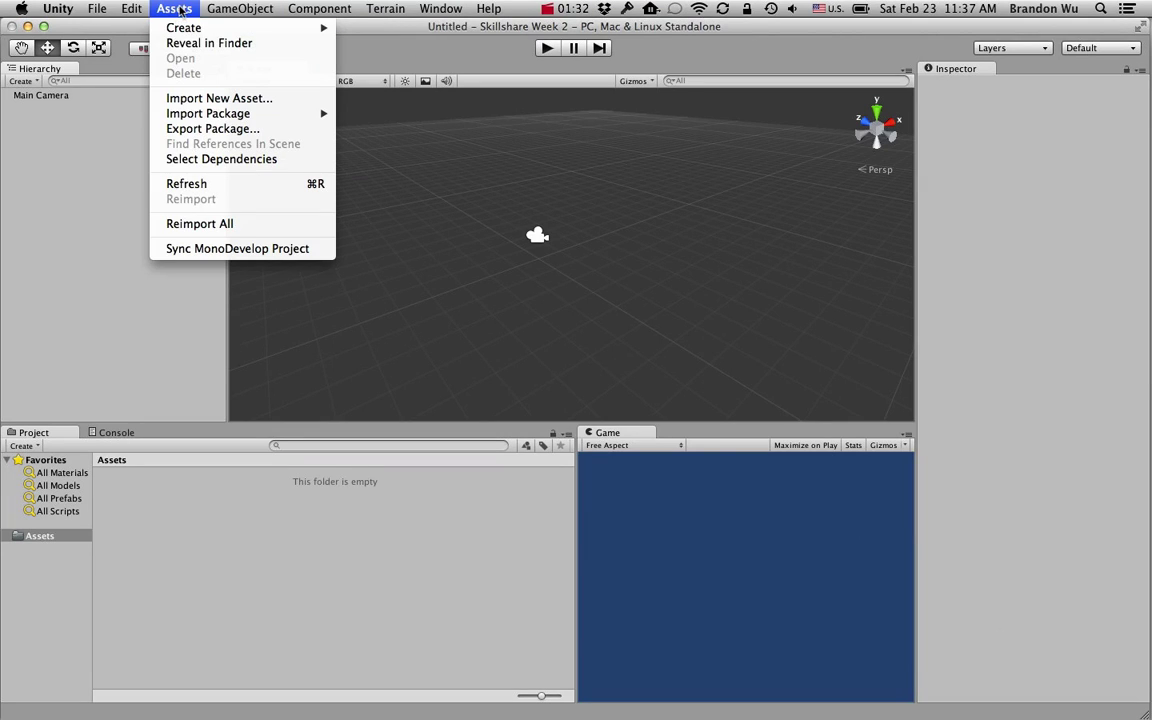
{"action": "mouse_move", "coordinate": [261, 120]}
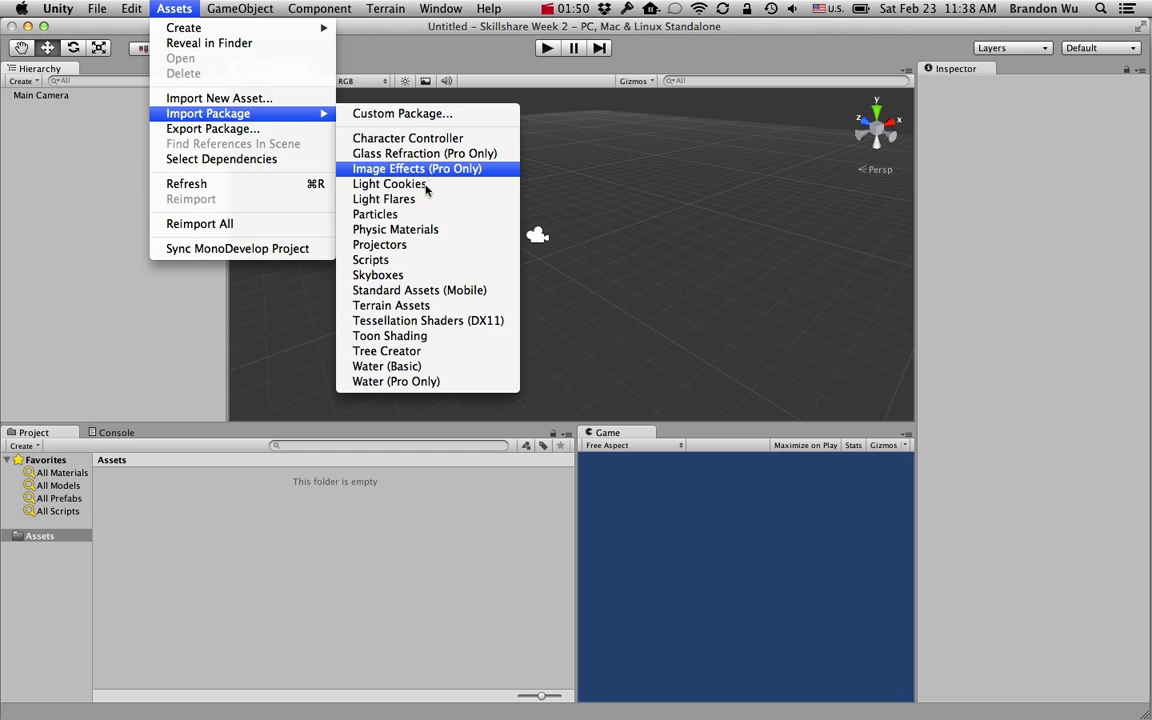
{"action": "left_click", "coordinate": [416, 116]}
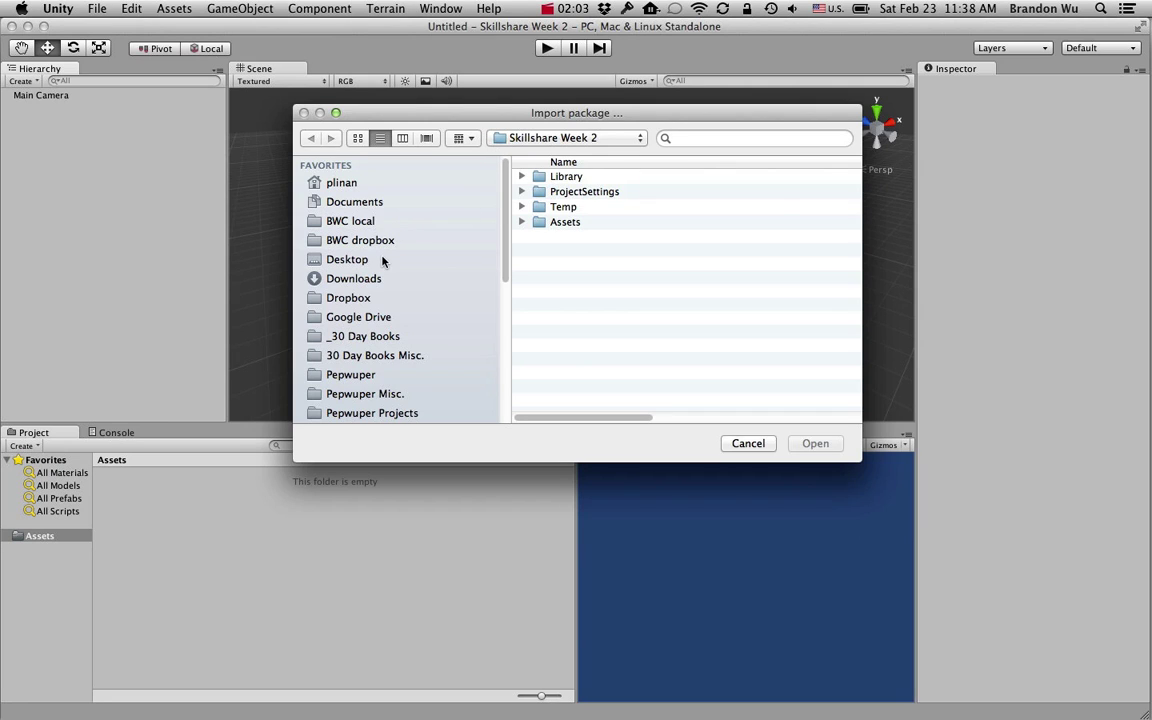
{"action": "left_click", "coordinate": [382, 260]}
{"action": "left_click", "coordinate": [488, 164]}
{"action": "double_click", "coordinate": [589, 206]}
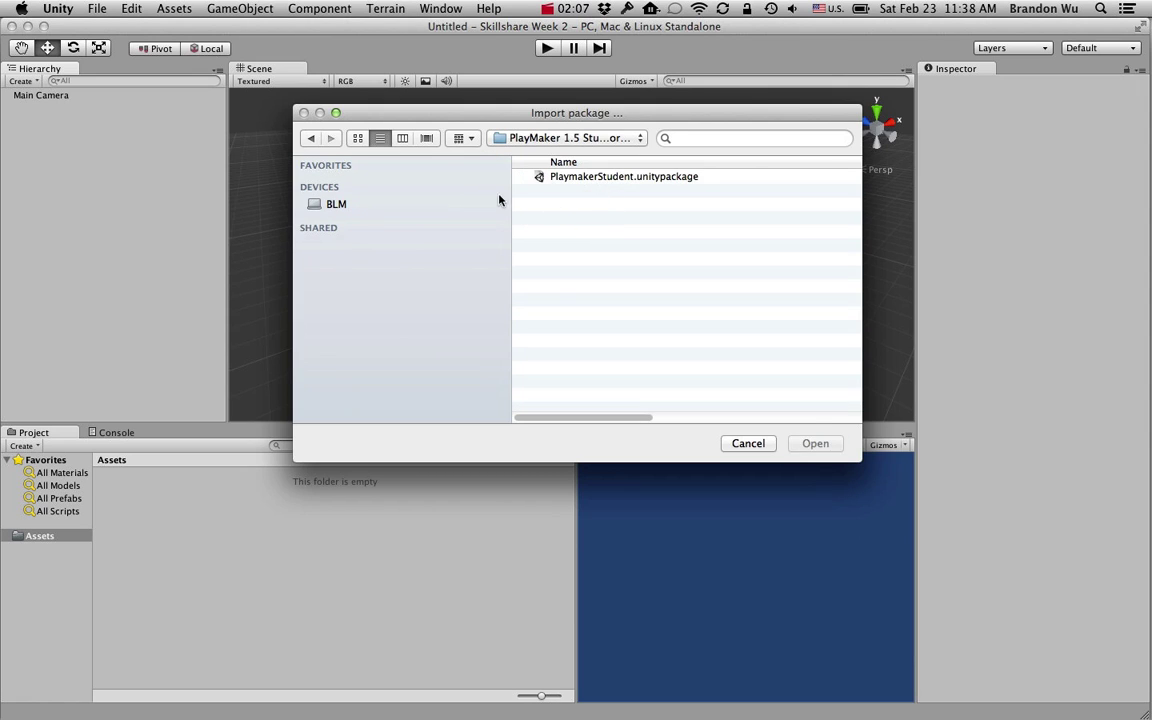
{"action": "left_click", "coordinate": [503, 188]}
{"action": "left_click", "coordinate": [579, 176]}
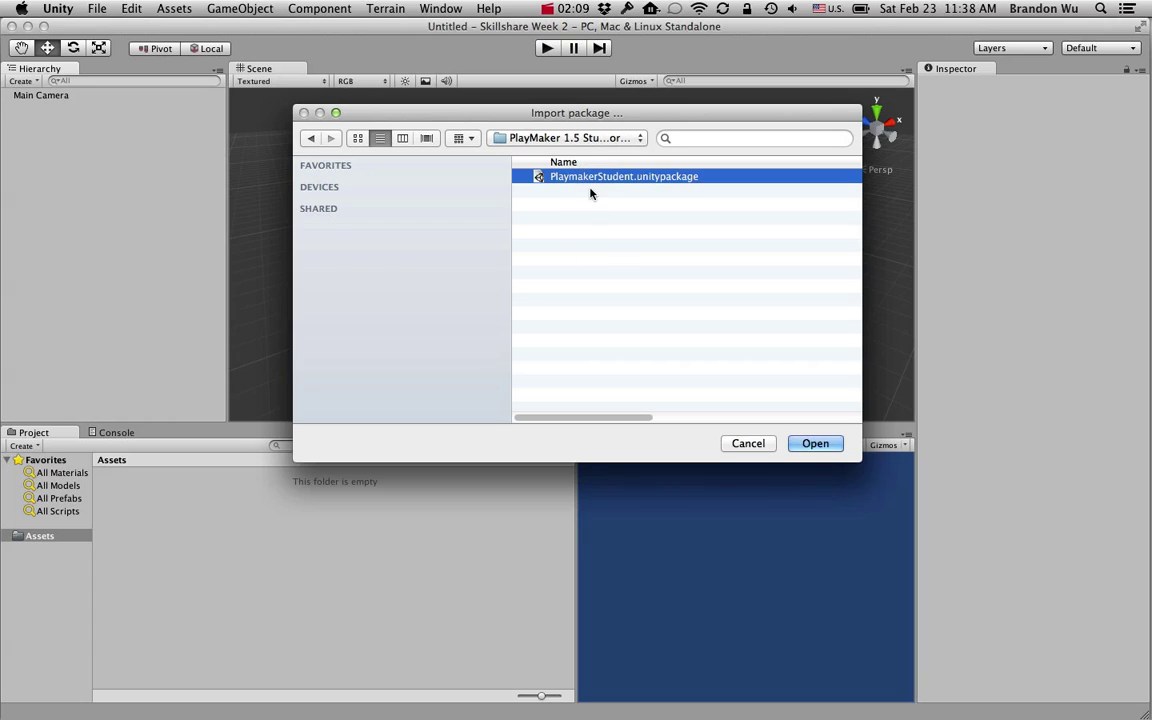
{"action": "left_click", "coordinate": [650, 216]}
{"action": "left_click", "coordinate": [652, 176]}
{"action": "left_click", "coordinate": [818, 443]}
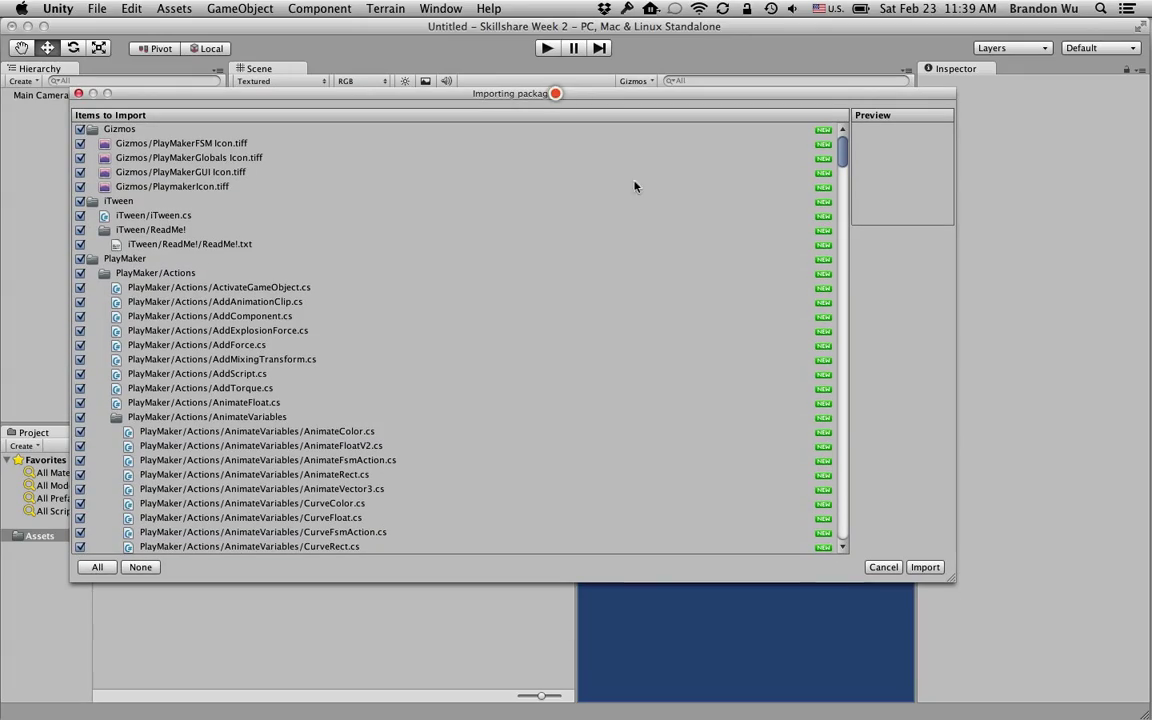
Review the PlayMaker package's item list and import all of its items into the project
{"action": "scroll", "coordinate": [840, 263], "scroll_direction": "down", "scroll_amount": 10}
{"action": "left_click_drag", "start_coordinate": [840, 263], "coordinate": [845, 146]}
{"action": "left_click_drag", "start_coordinate": [795, 95], "coordinate": [800, 121]}
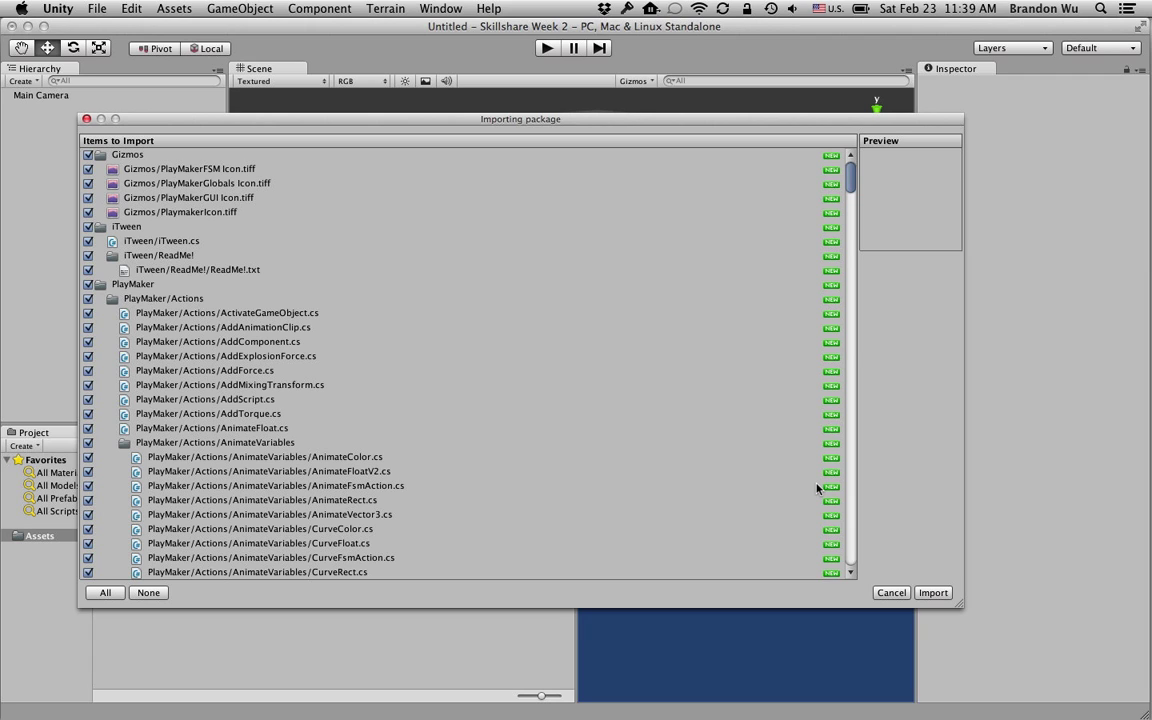
{"action": "left_click", "coordinate": [931, 591]}
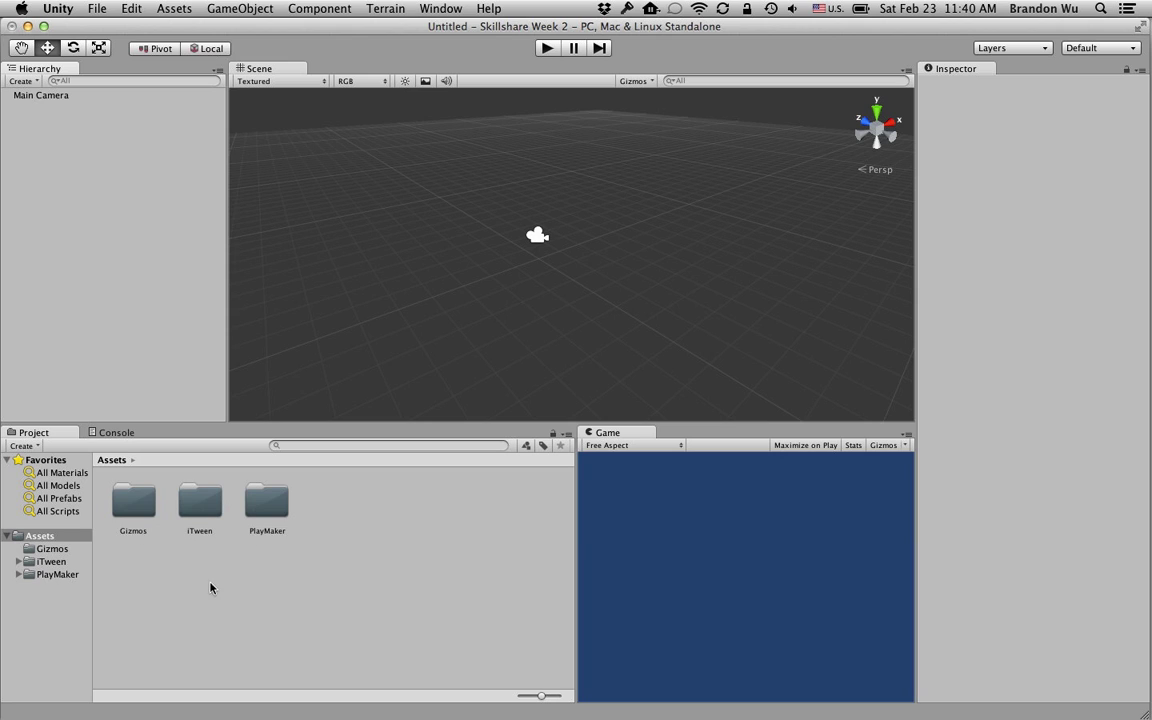
Inspect the imported Gizmos, iTween and PlayMaker folders in the project's assets
{"action": "left_click", "coordinate": [138, 508]}
{"action": "left_click", "coordinate": [258, 512]}
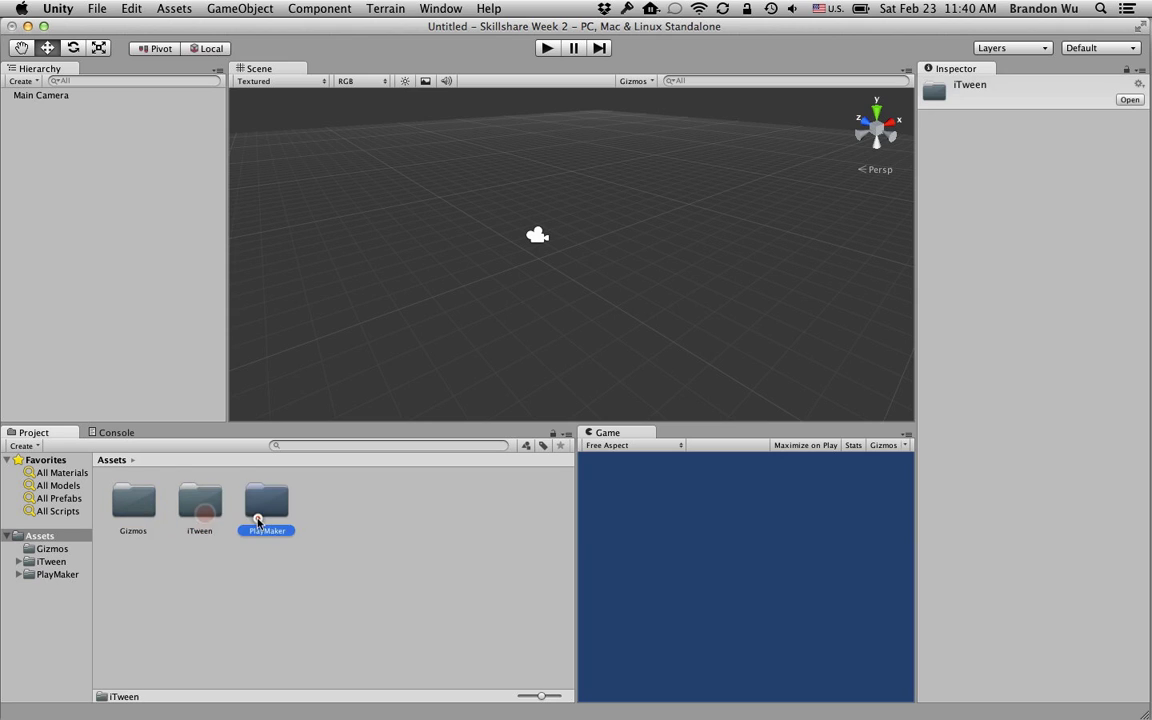
{"action": "left_click", "coordinate": [130, 505]}
{"action": "left_click", "coordinate": [121, 578]}
{"action": "left_click", "coordinate": [133, 505]}
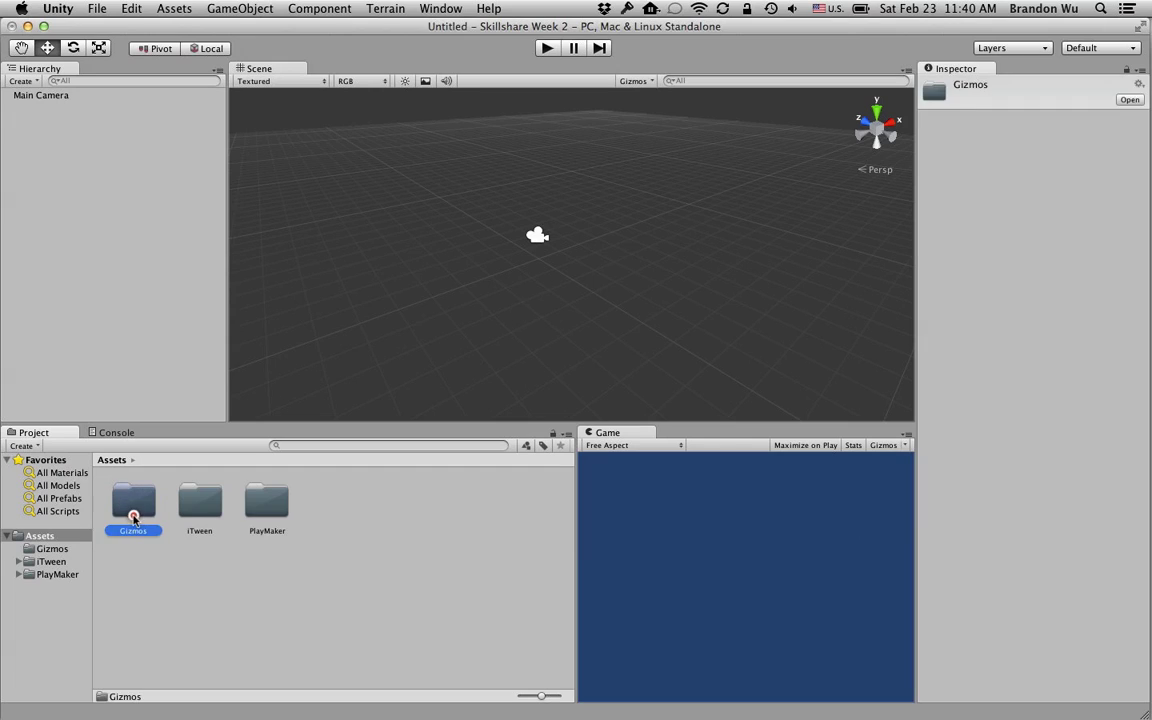
{"action": "left_click", "coordinate": [228, 515]}
{"action": "left_click", "coordinate": [203, 506]}
{"action": "left_click", "coordinate": [120, 508]}
{"action": "left_click", "coordinate": [154, 607]}
{"action": "left_click", "coordinate": [272, 508]}
{"action": "left_click", "coordinate": [247, 609]}
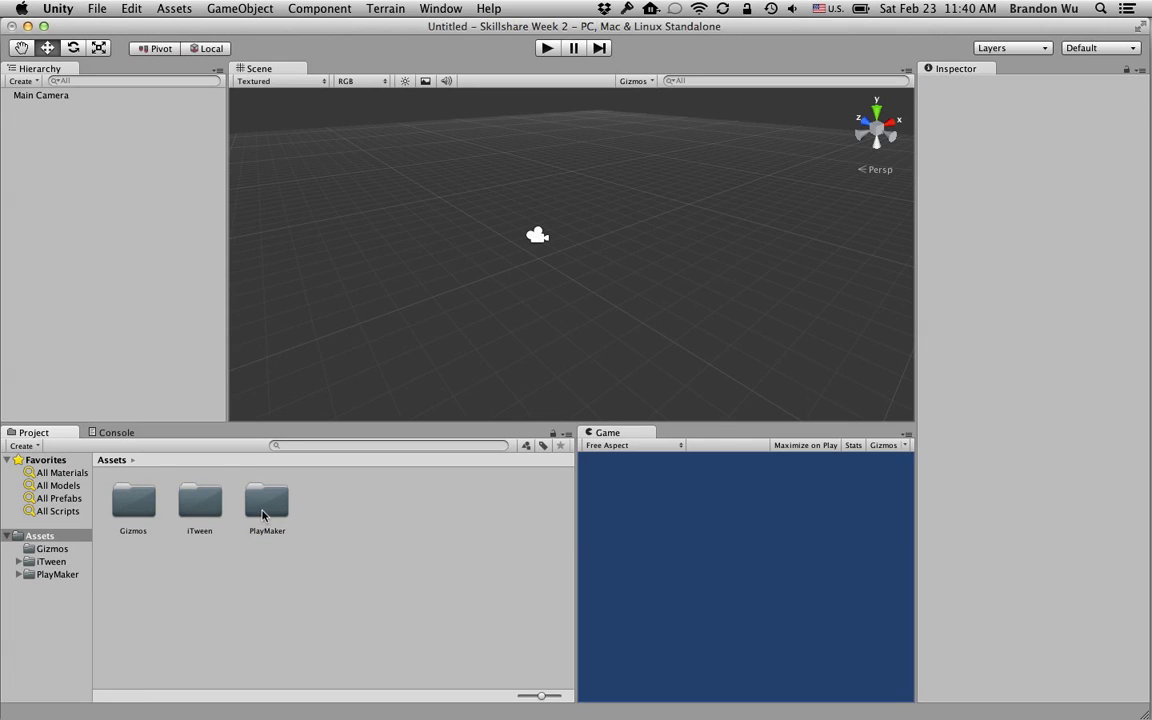
{"action": "left_click", "coordinate": [268, 508]}
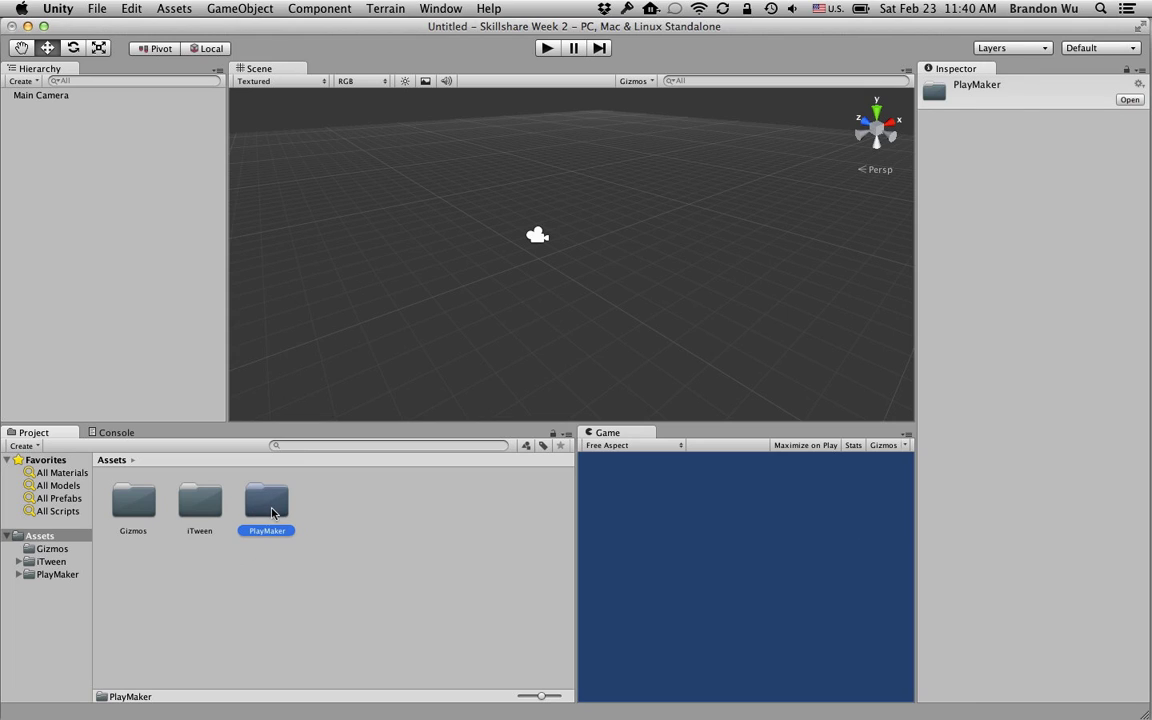
View the PlayMaker folder's contents and subfolders, and return to the top-level Assets folder
{"action": "left_click", "coordinate": [38, 576]}
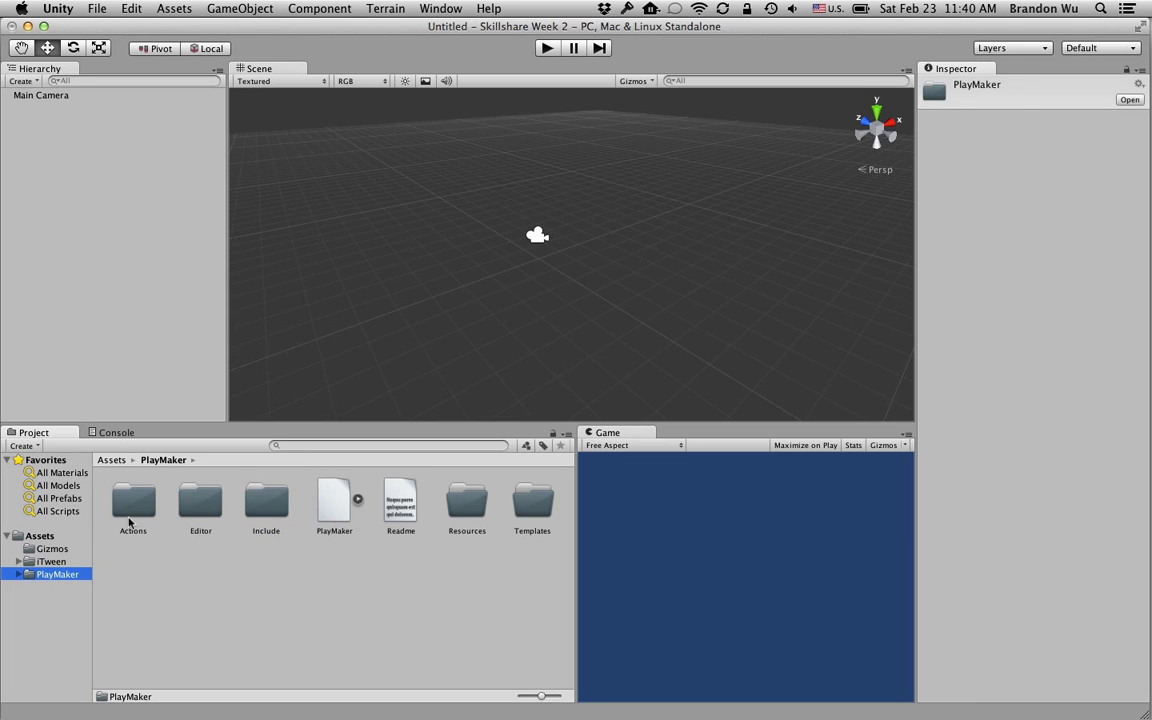
{"action": "left_click", "coordinate": [19, 574]}
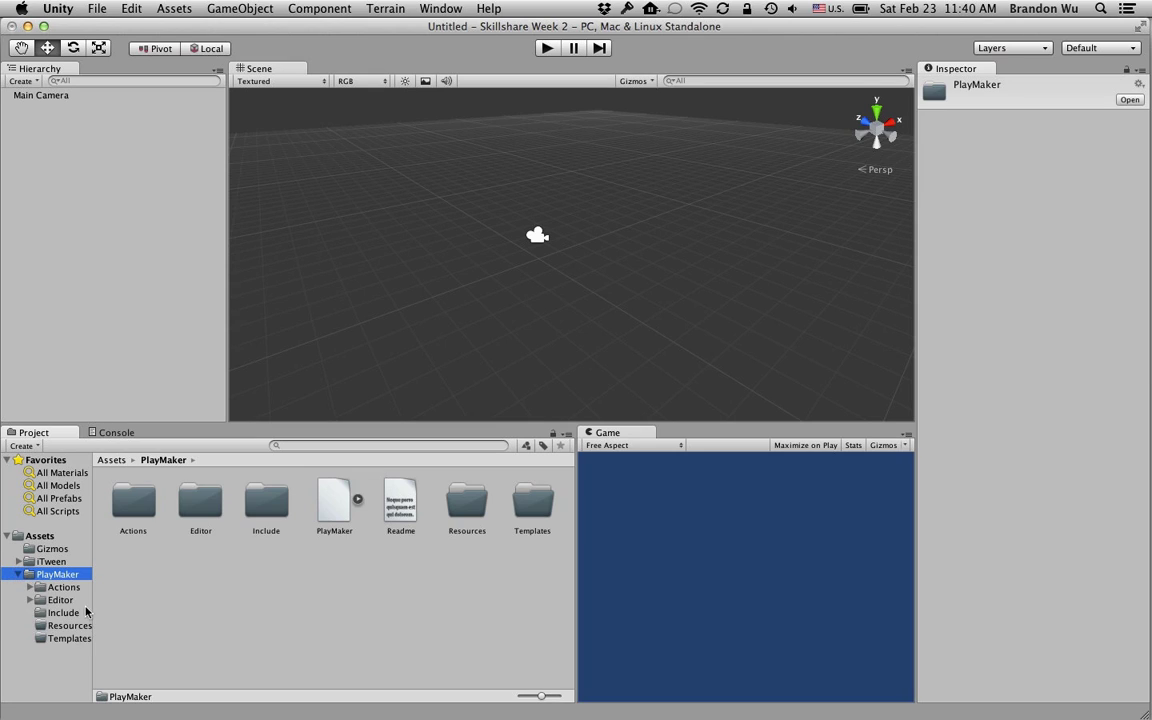
{"action": "left_click", "coordinate": [19, 574]}
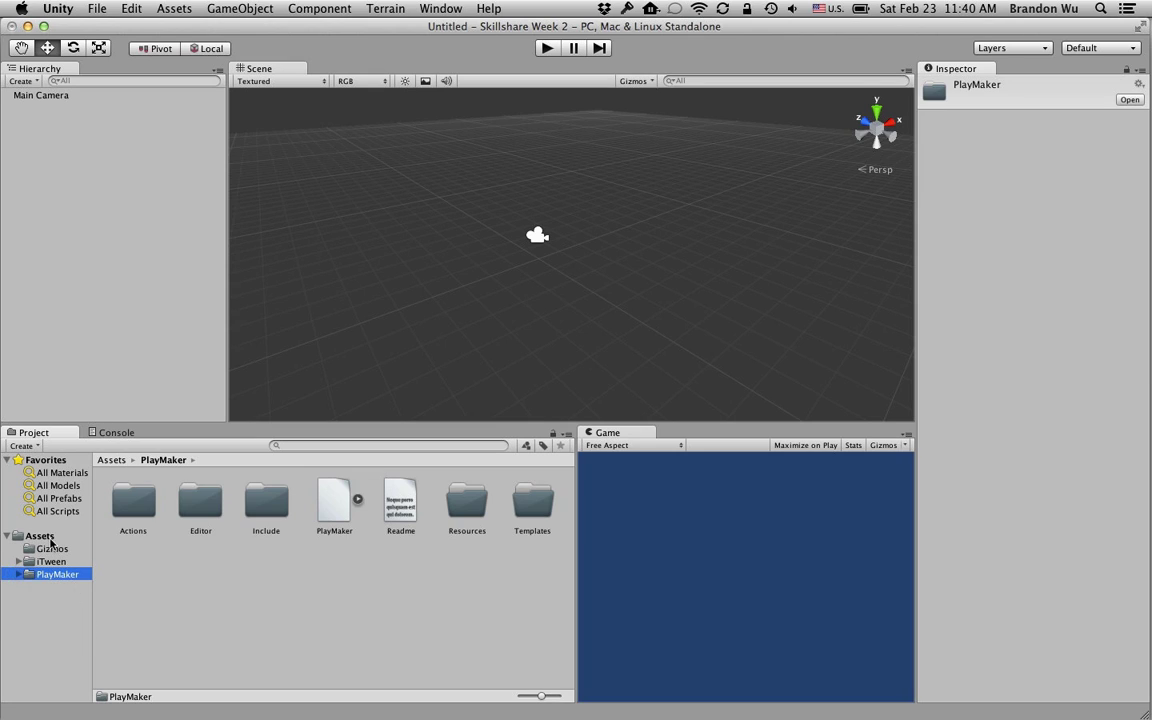
{"action": "left_click", "coordinate": [42, 537]}
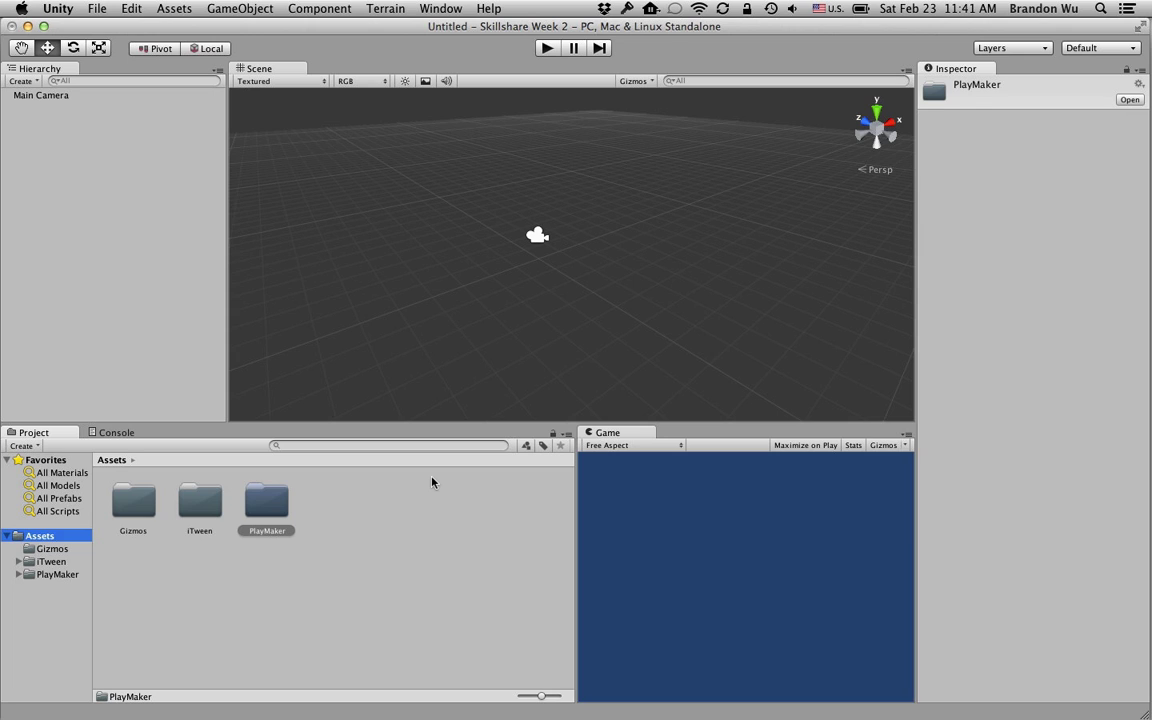
{"action": "left_click", "coordinate": [427, 568]}
Open the Asset Store and reposition its window over the editor
{"action": "left_click", "coordinate": [447, 8]}
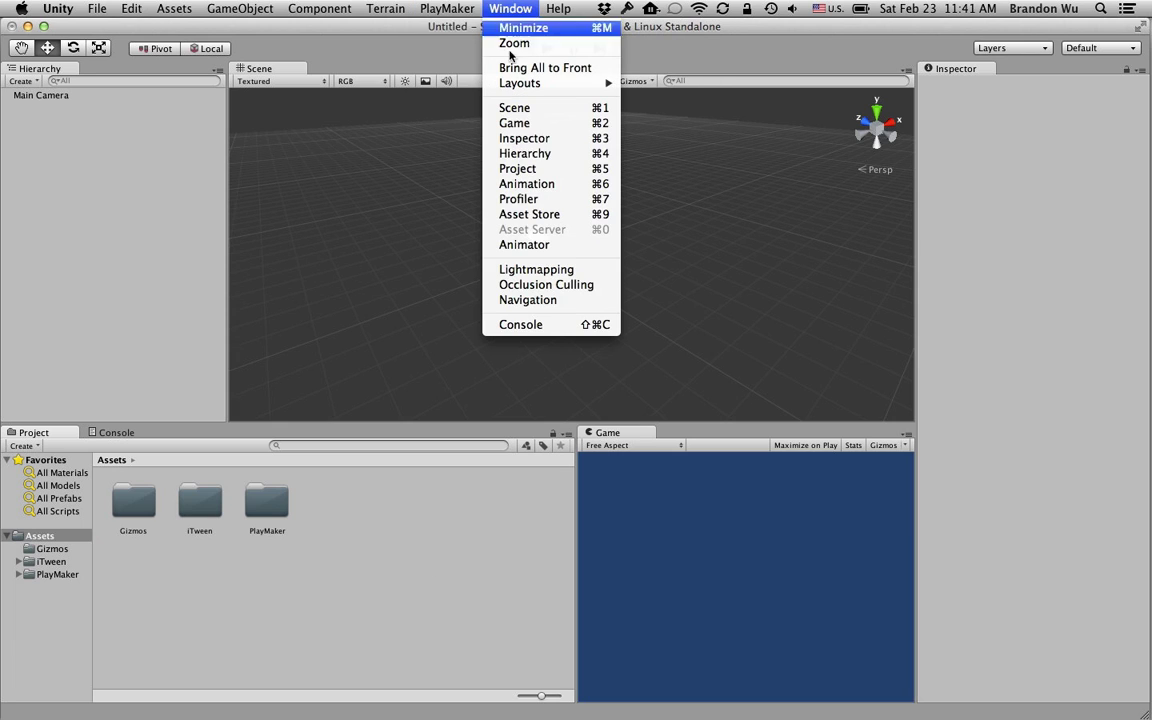
{"action": "left_click", "coordinate": [535, 216]}
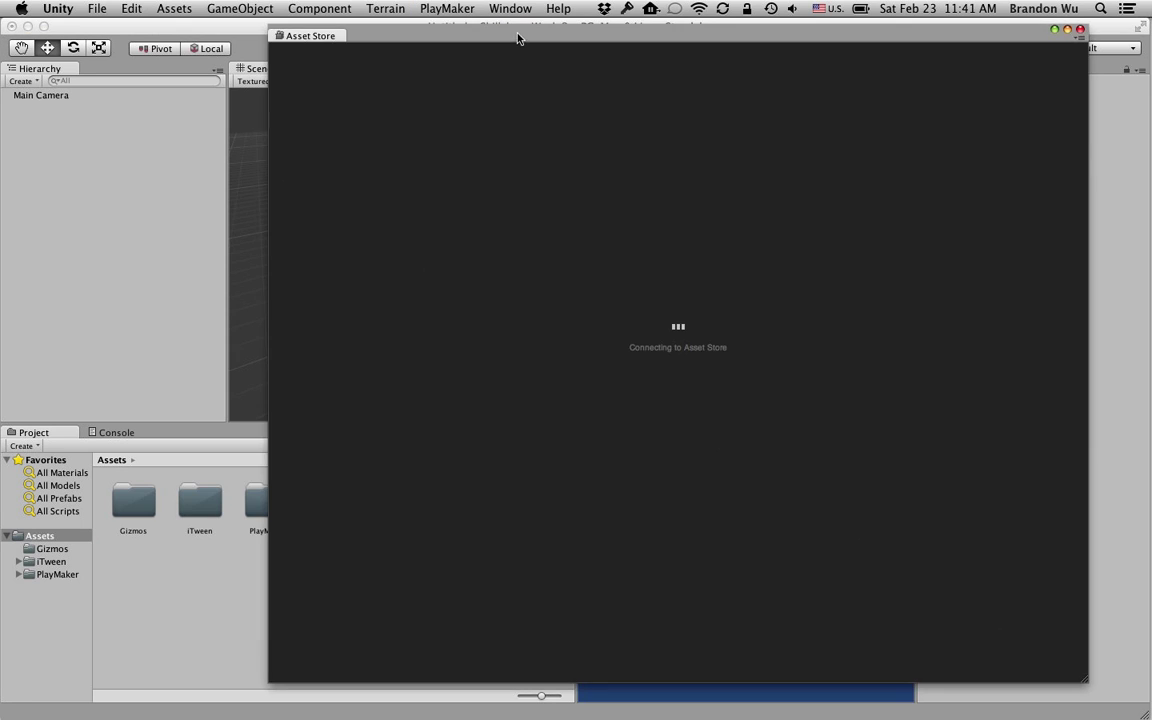
{"action": "left_click_drag", "start_coordinate": [519, 36], "coordinate": [437, 39]}
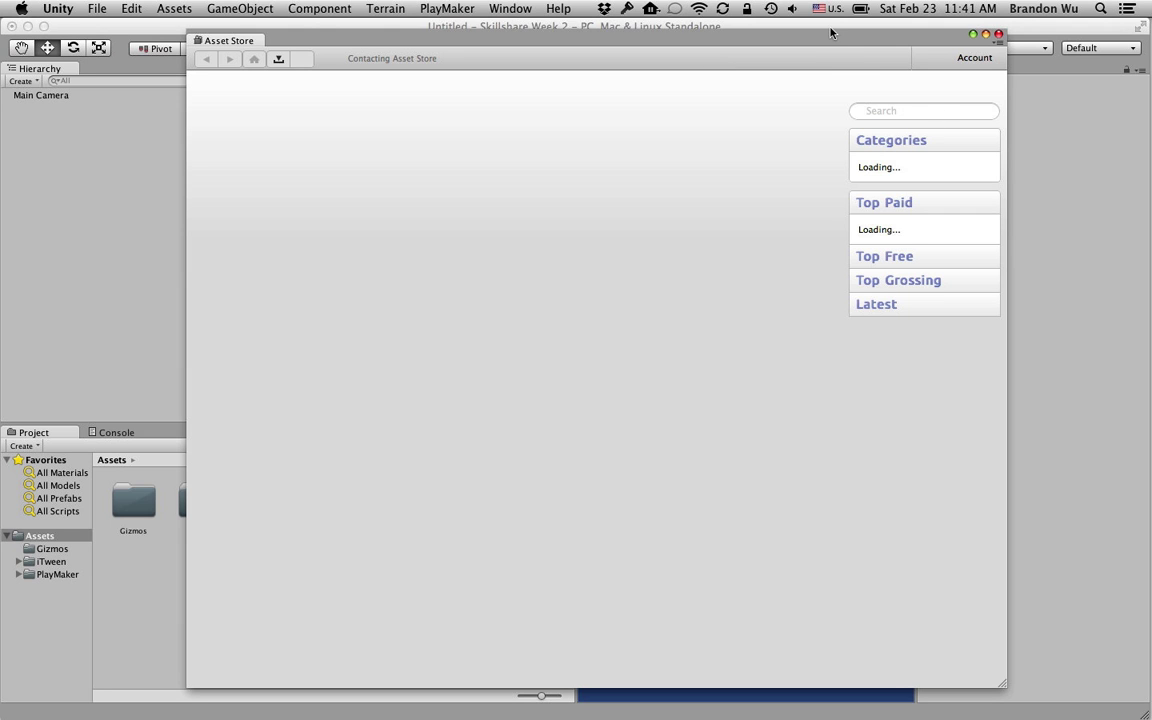
{"action": "left_click_drag", "start_coordinate": [828, 41], "coordinate": [807, 39]}
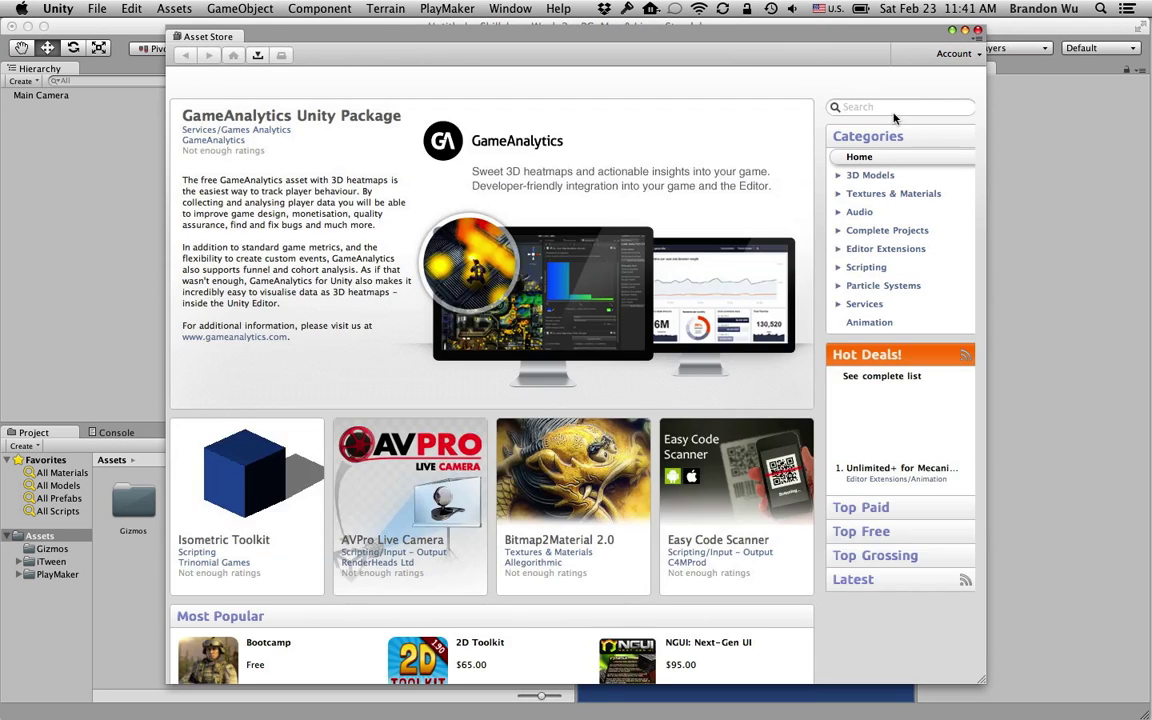
Search the Asset Store for "playmaker" and open the Playmaker product page
{"action": "left_click", "coordinate": [888, 110]}
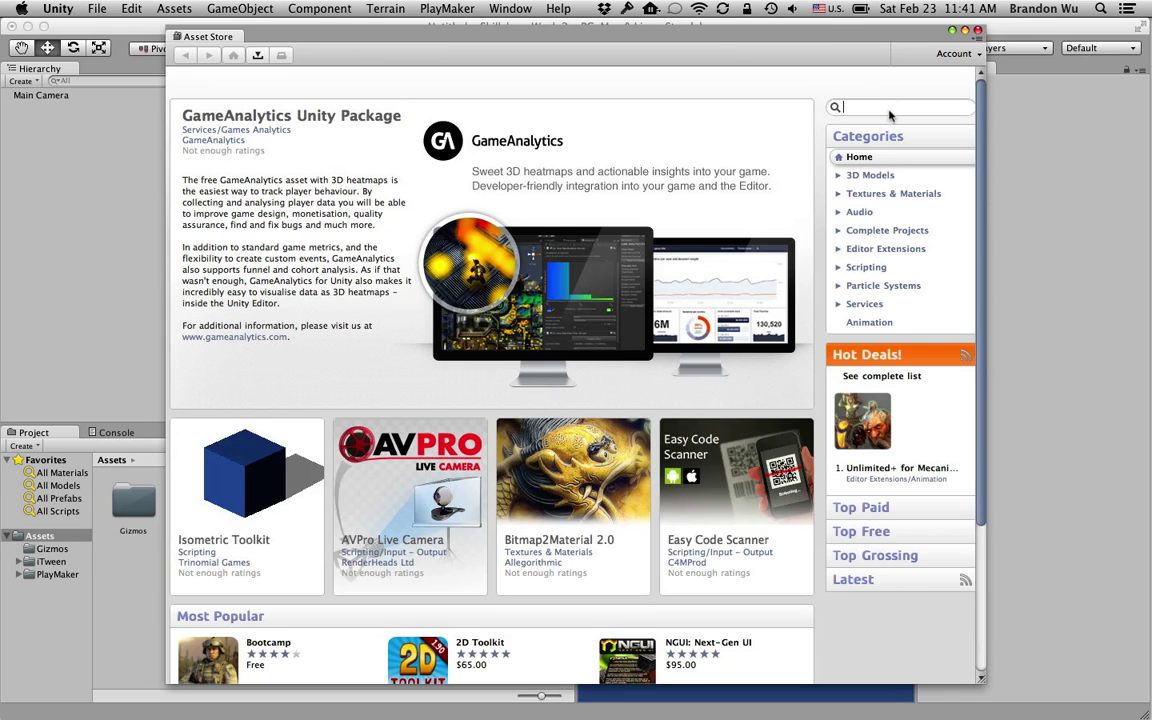
{"action": "type", "text": "playmaker"}
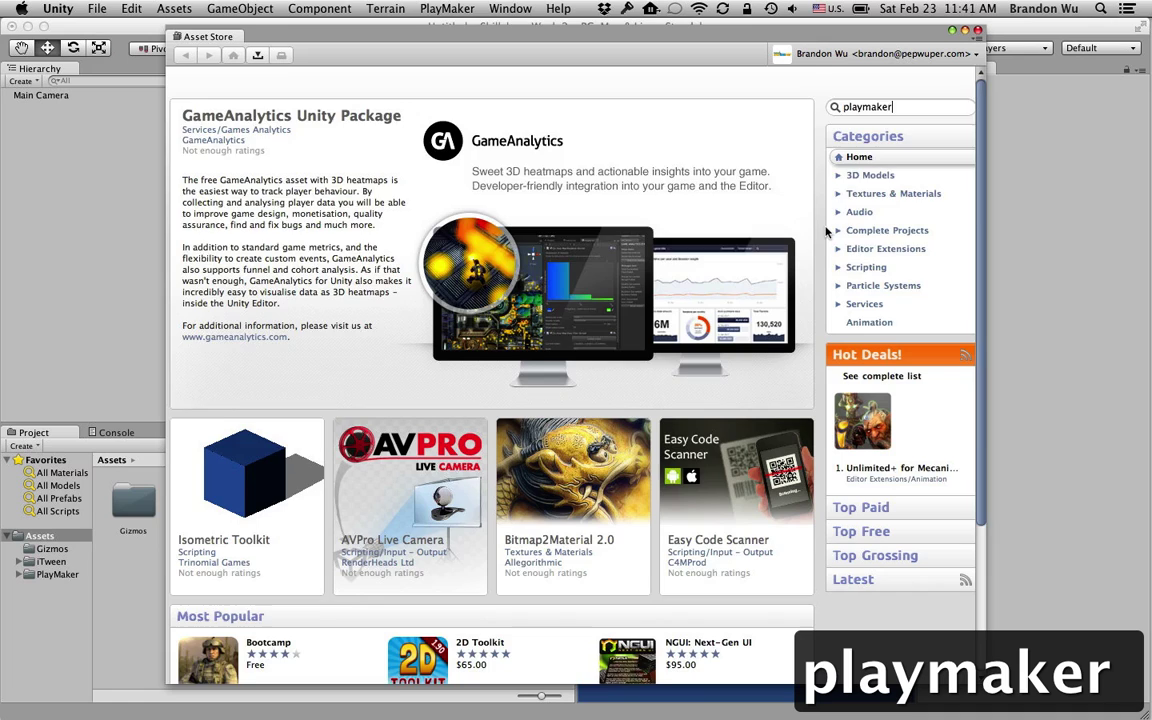
{"action": "scroll", "coordinate": [745, 215], "scroll_direction": "down", "scroll_amount": 4}
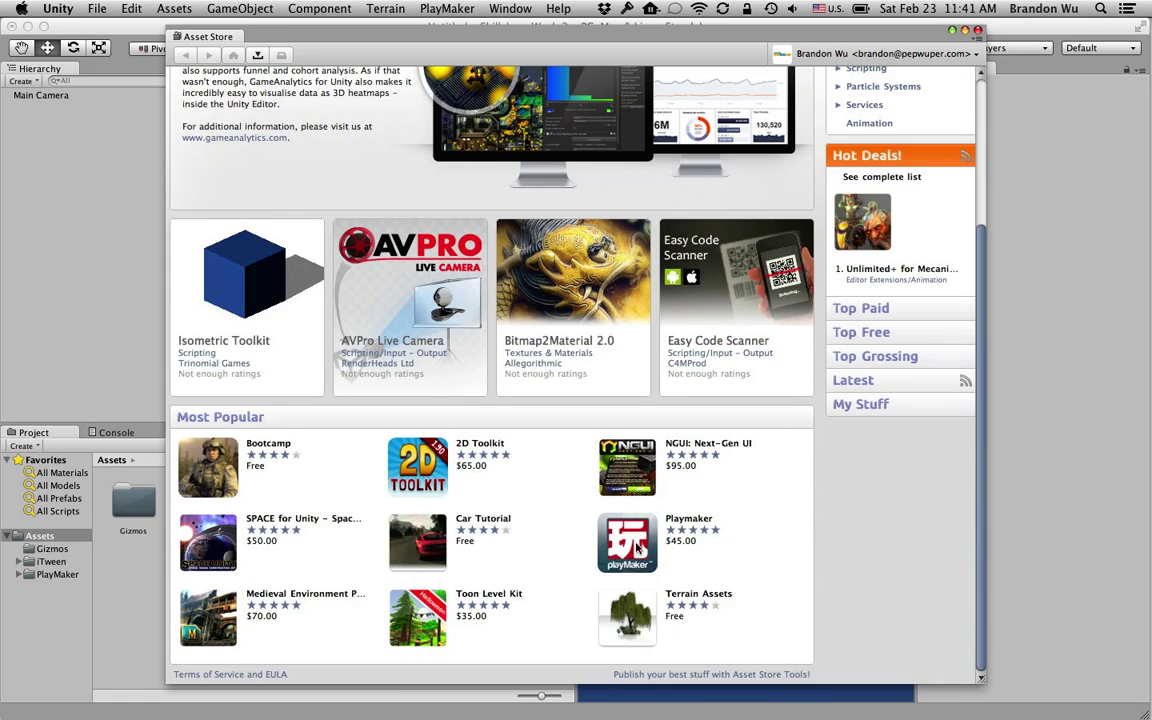
{"action": "scroll", "coordinate": [800, 515], "scroll_direction": "up", "scroll_amount": 4}
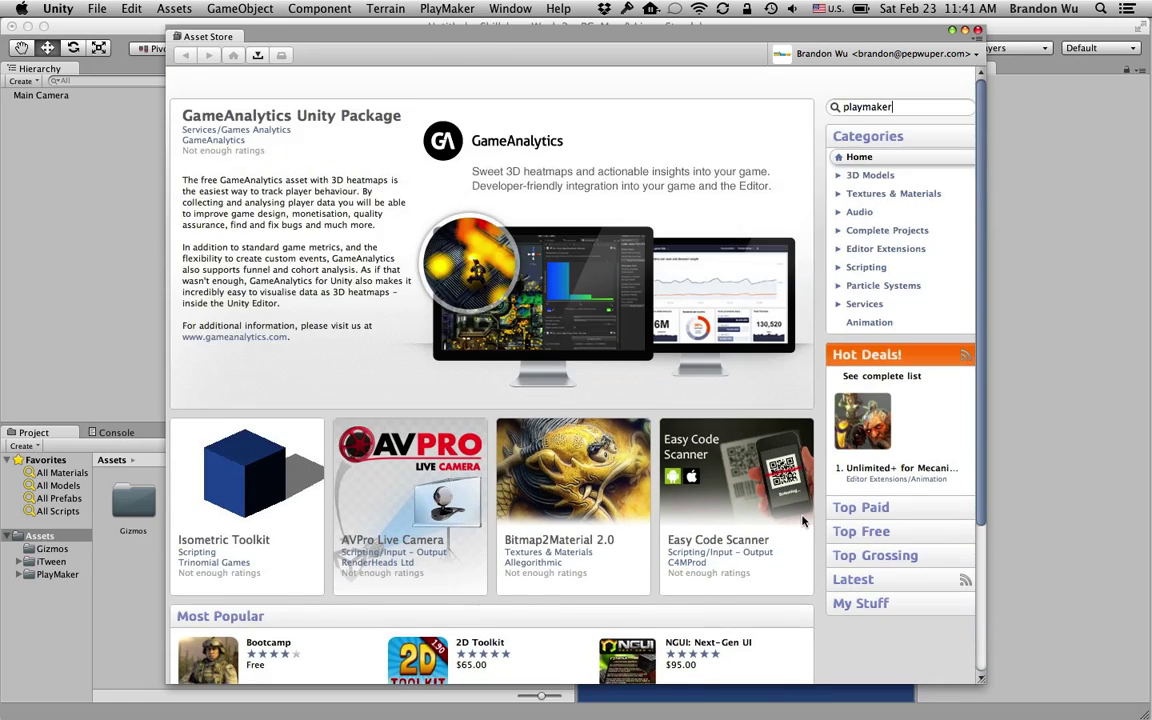
{"action": "key", "text": "Return"}
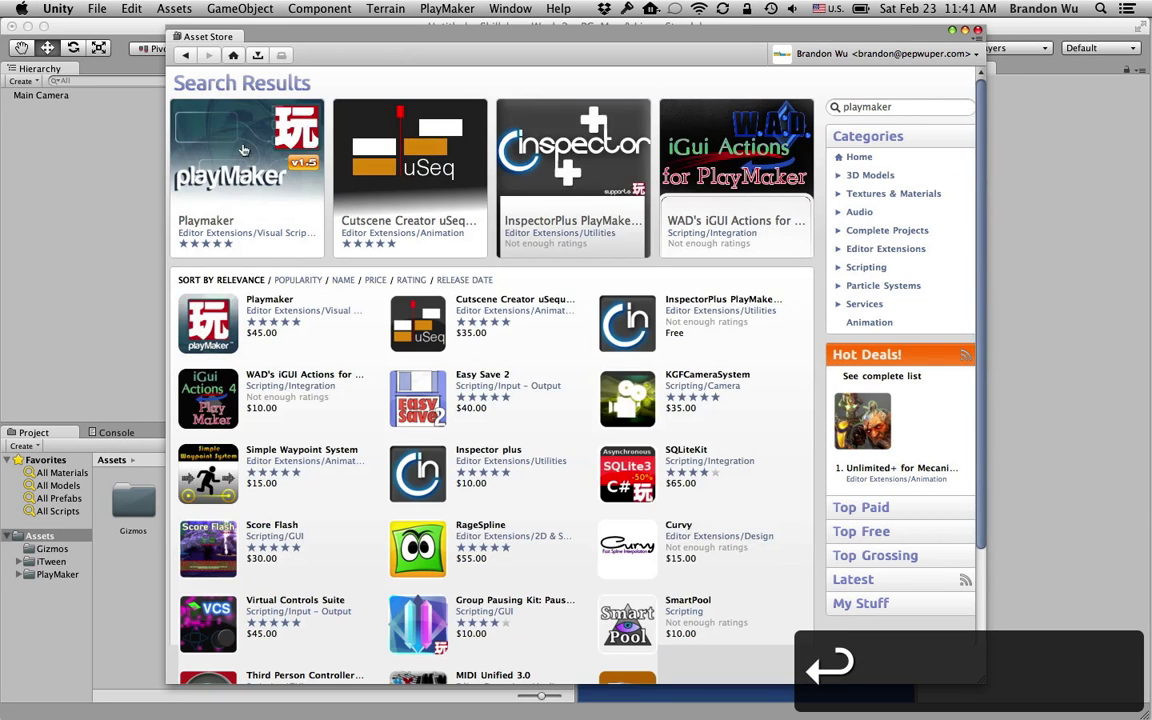
{"action": "left_click", "coordinate": [239, 147]}
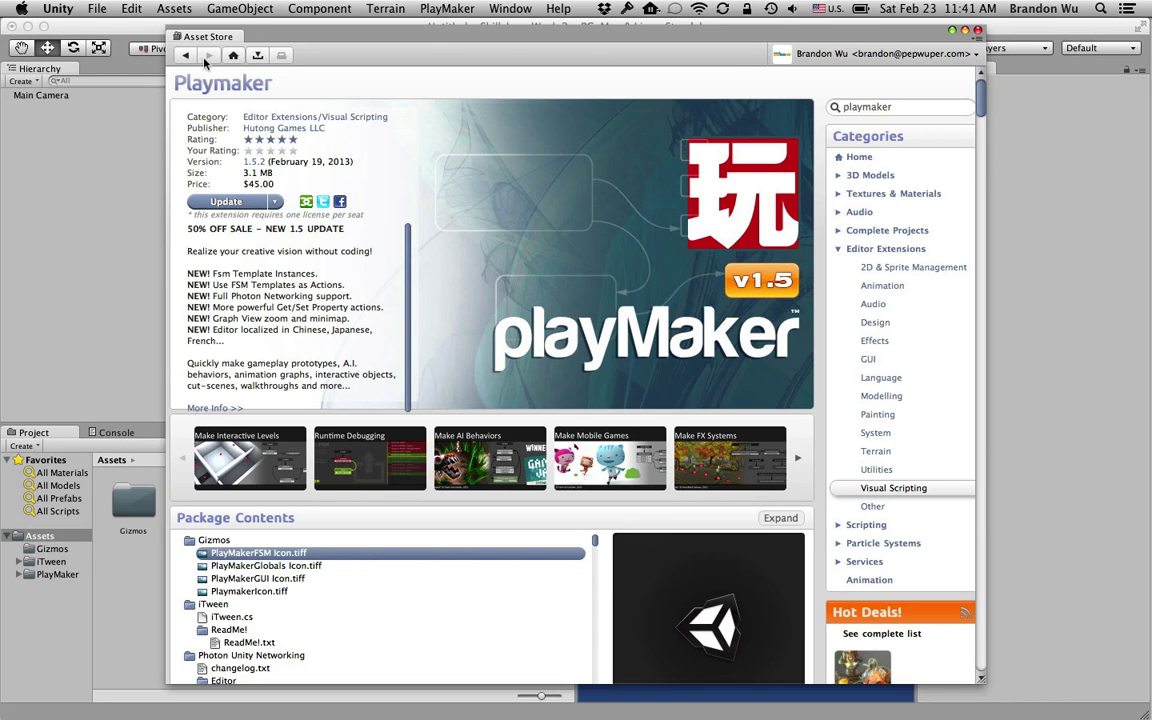
Look through the account's list of downloaded Asset Store packages and close the list
{"action": "left_click_drag", "start_coordinate": [268, 38], "coordinate": [307, 42]}
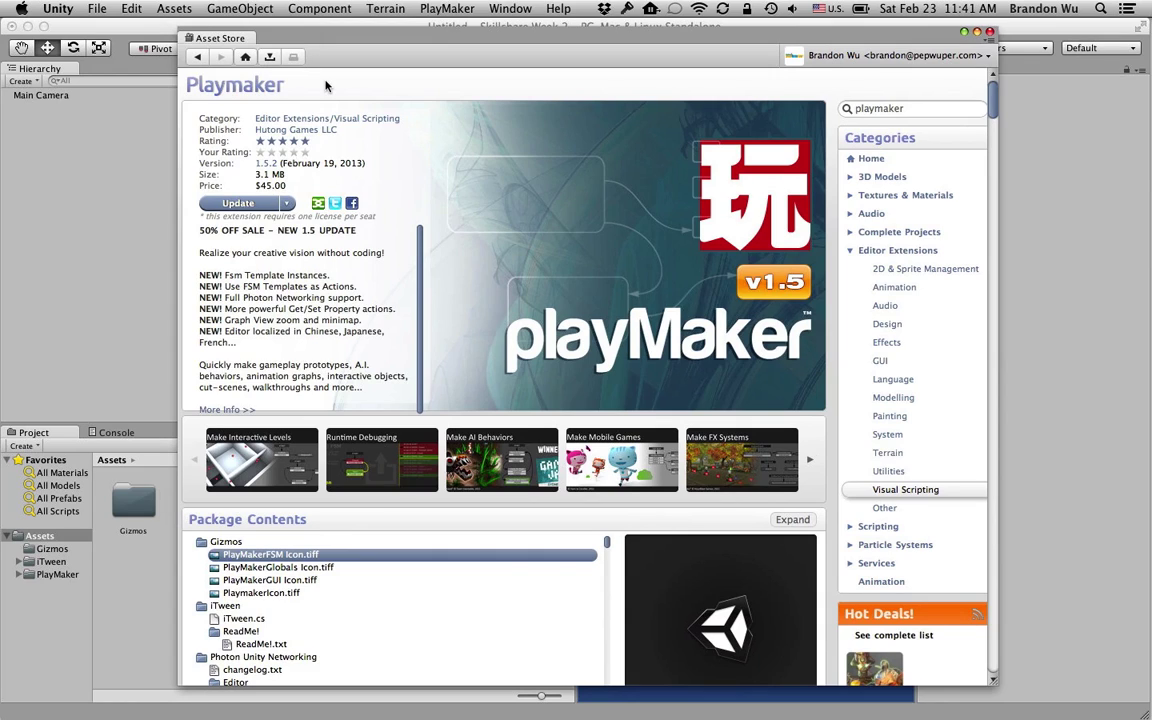
{"action": "left_click", "coordinate": [270, 58]}
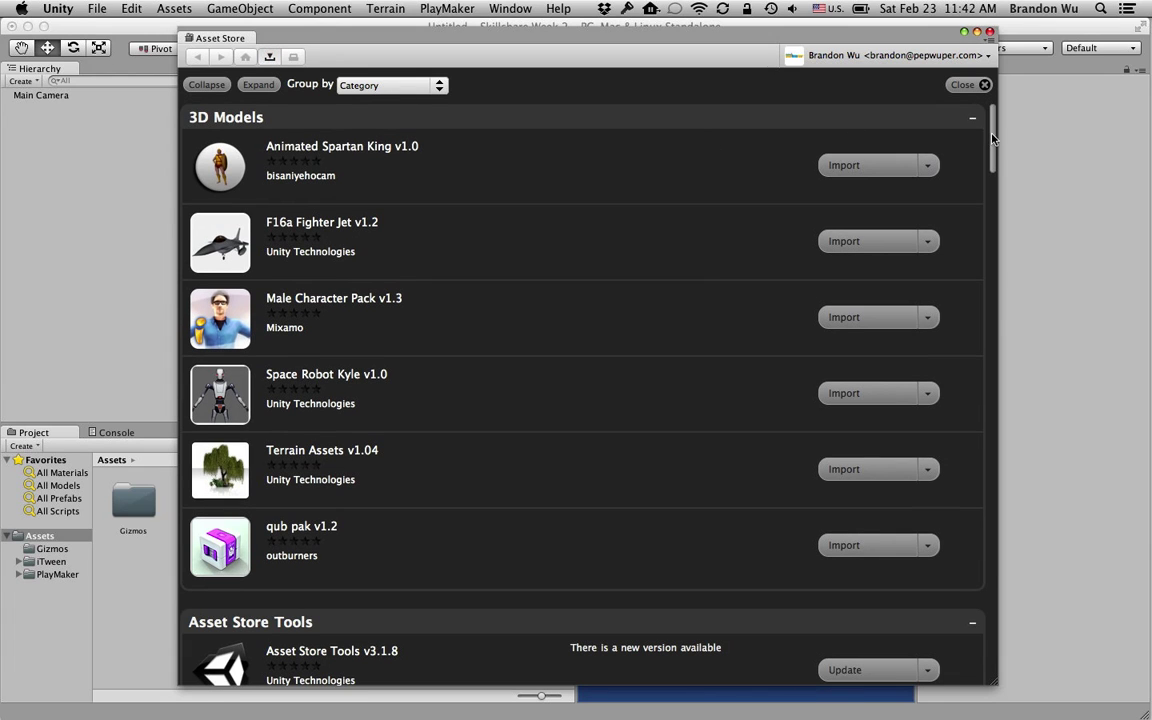
{"action": "left_click_drag", "start_coordinate": [994, 138], "coordinate": [997, 93]}
{"action": "left_click", "coordinate": [973, 86]}
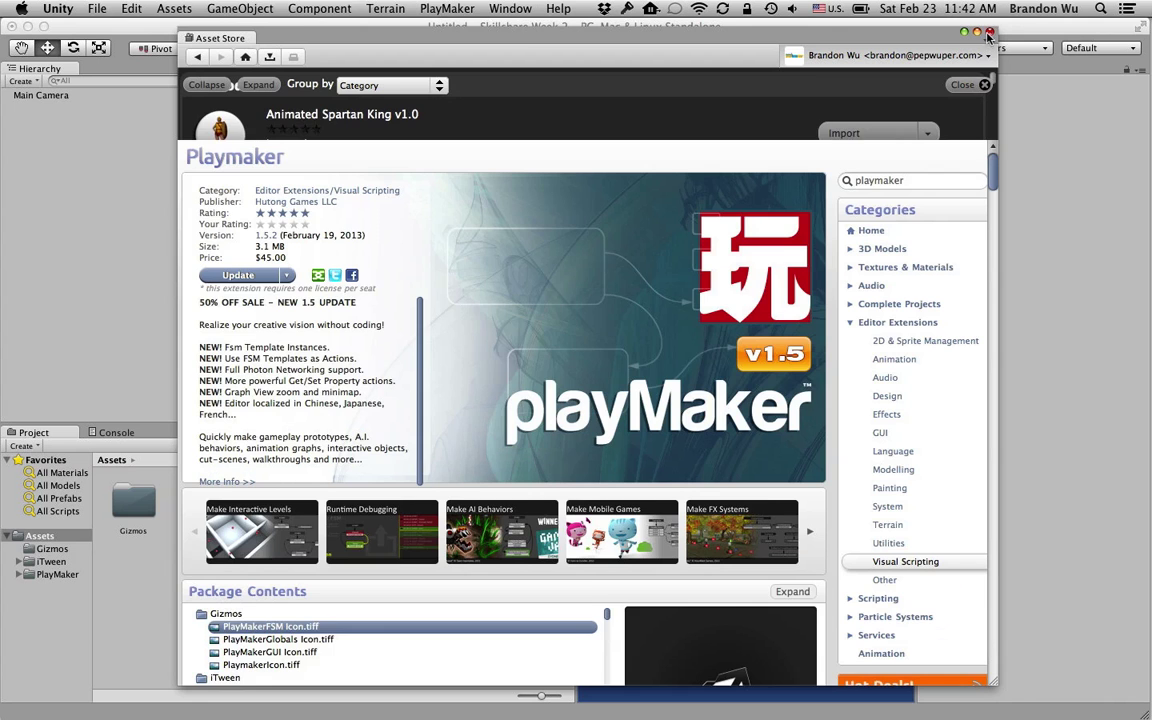